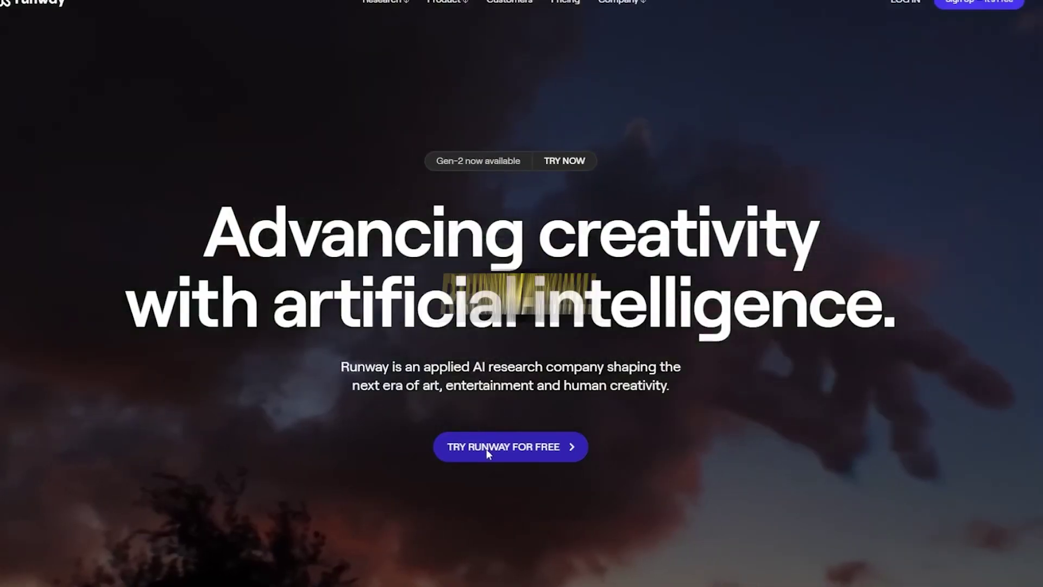
Start signing up for a free Runway account with Try Runway for Free
left_click(487, 450)
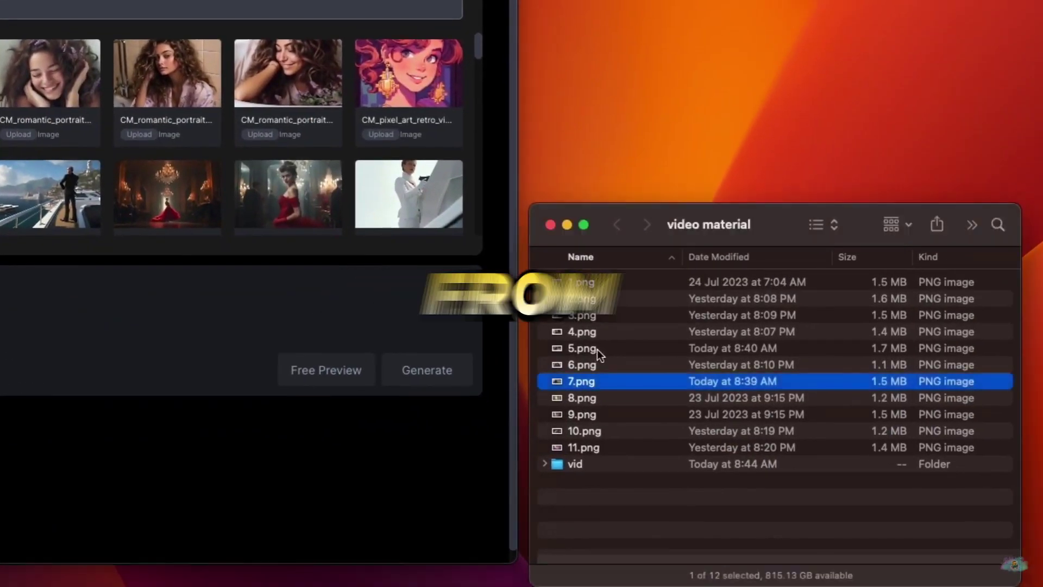
Drag a PNG from the 'video material' folder into Runway's image upload box
left_click_drag(597, 350, 108, 309)
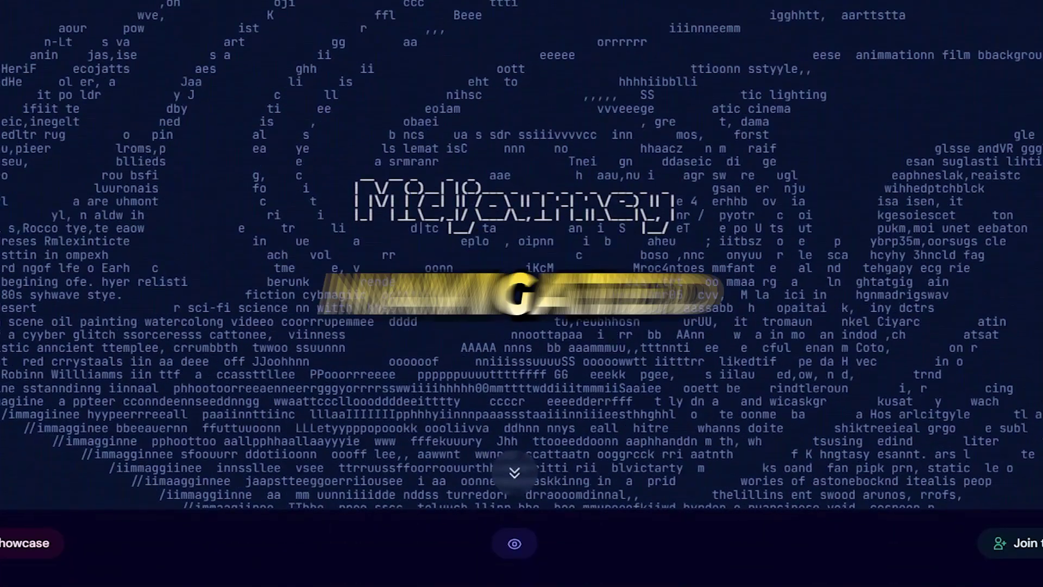
Enlarge the earlier underwater shark image grid for a look
scroll(475, 326, "down", 3)
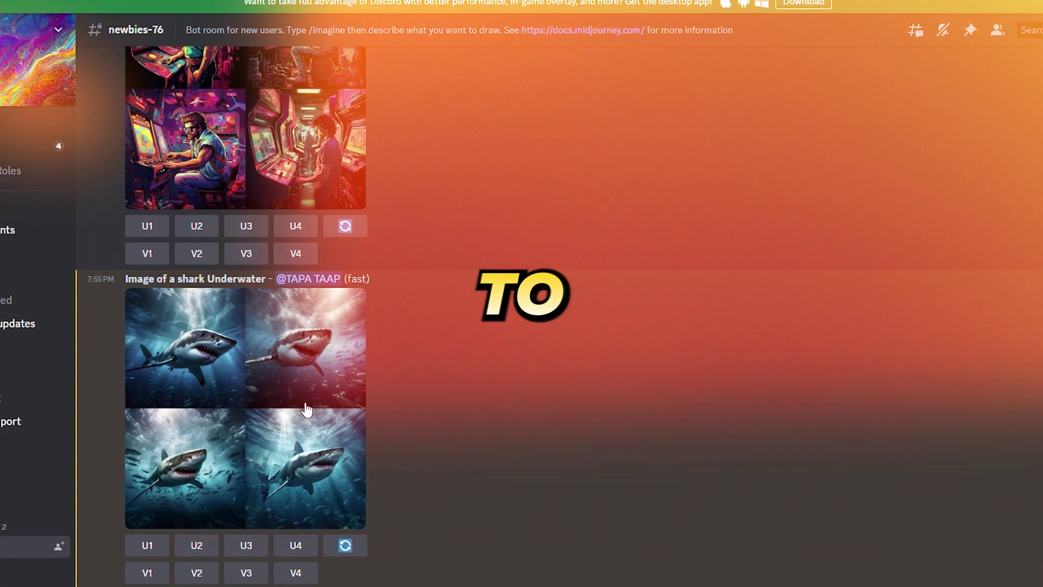
left_click(296, 403)
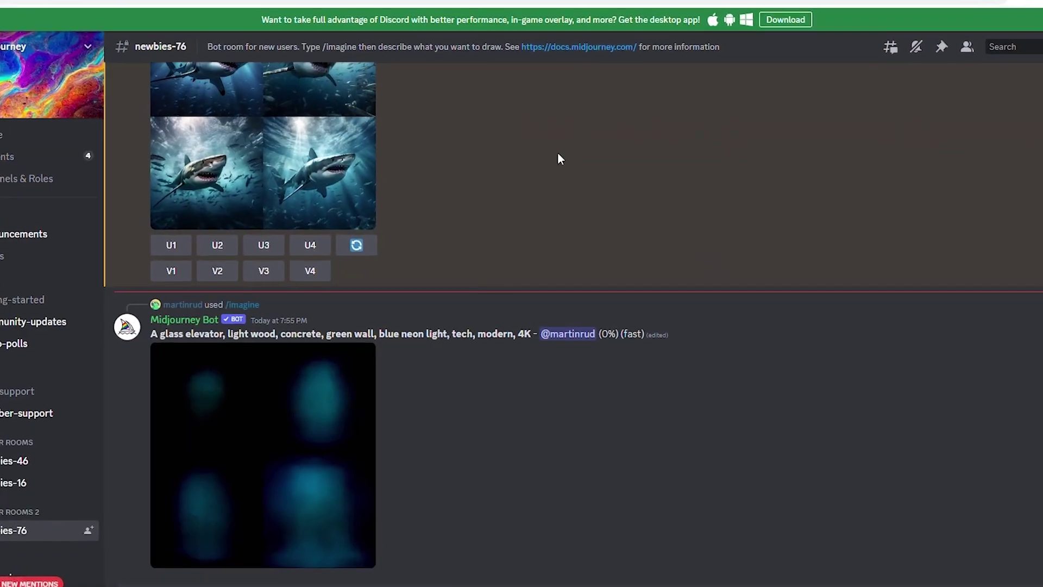
scroll(491, 486, "up", 5)
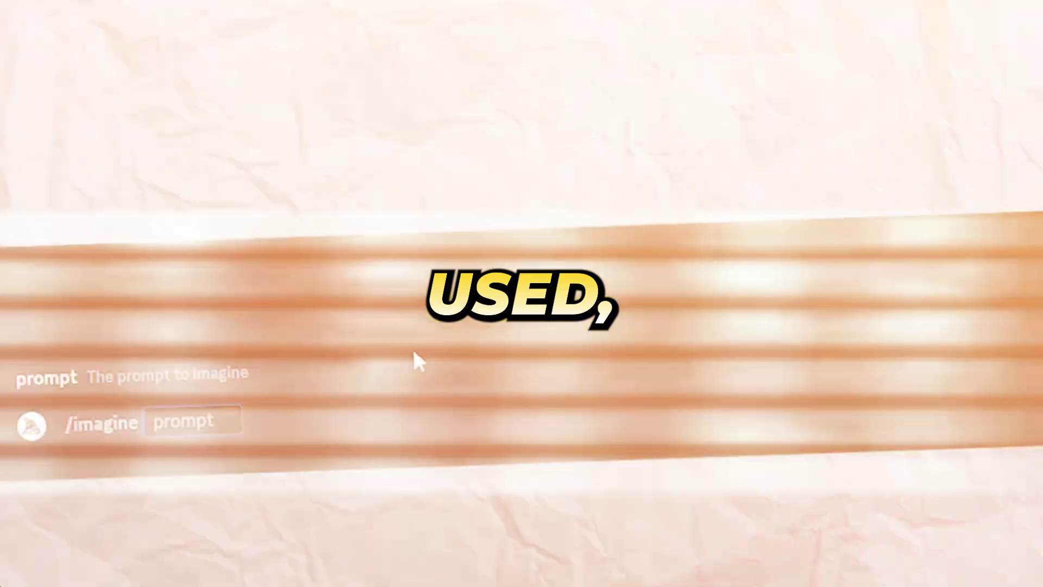
Prompt 'Image of a shark near a coral reef with seaweeds placed arround' and enlarge the grid
type("A shark swim")
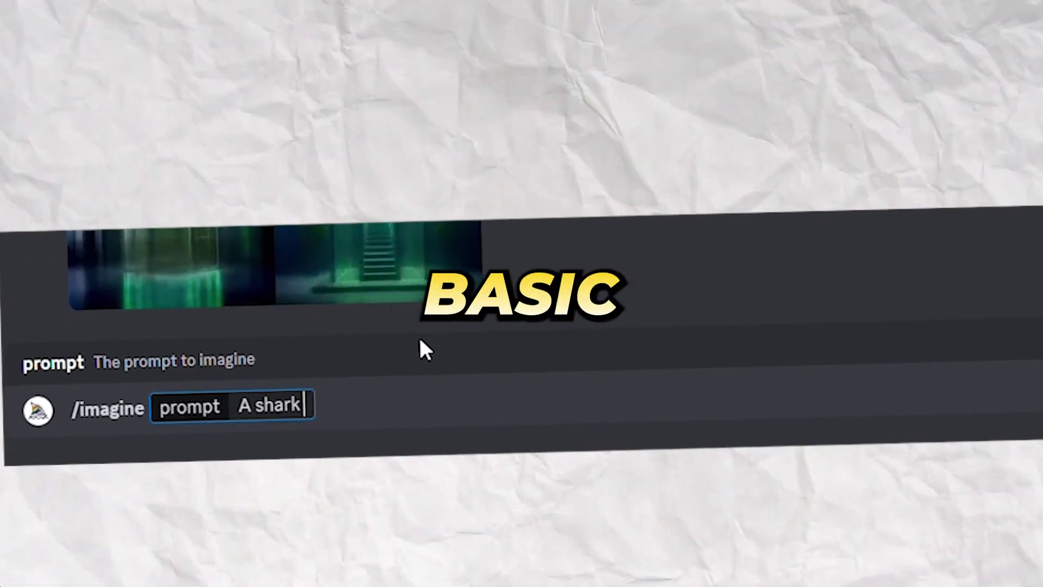
type("ing underwa")
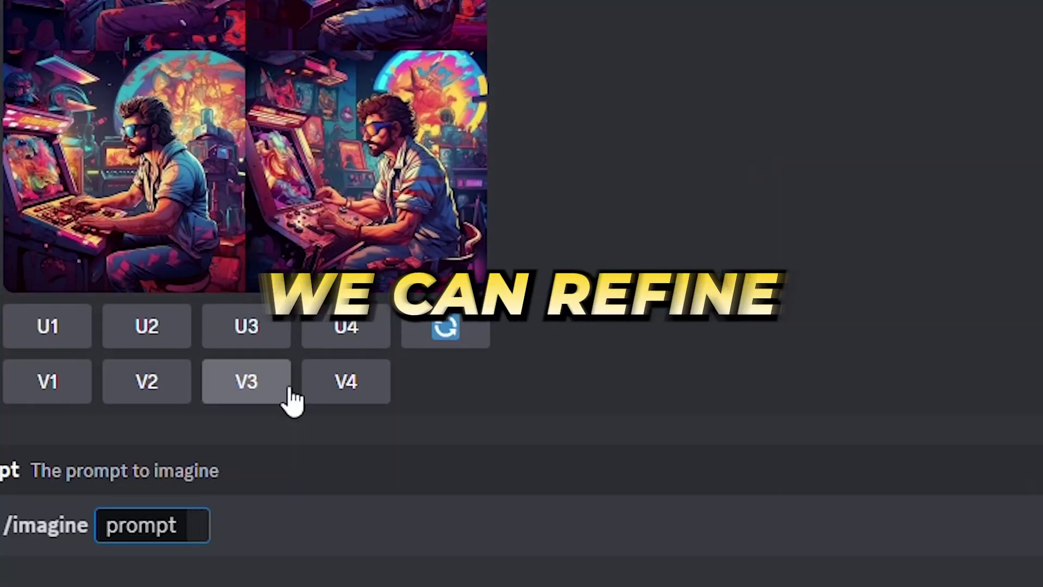
type("of a shark")
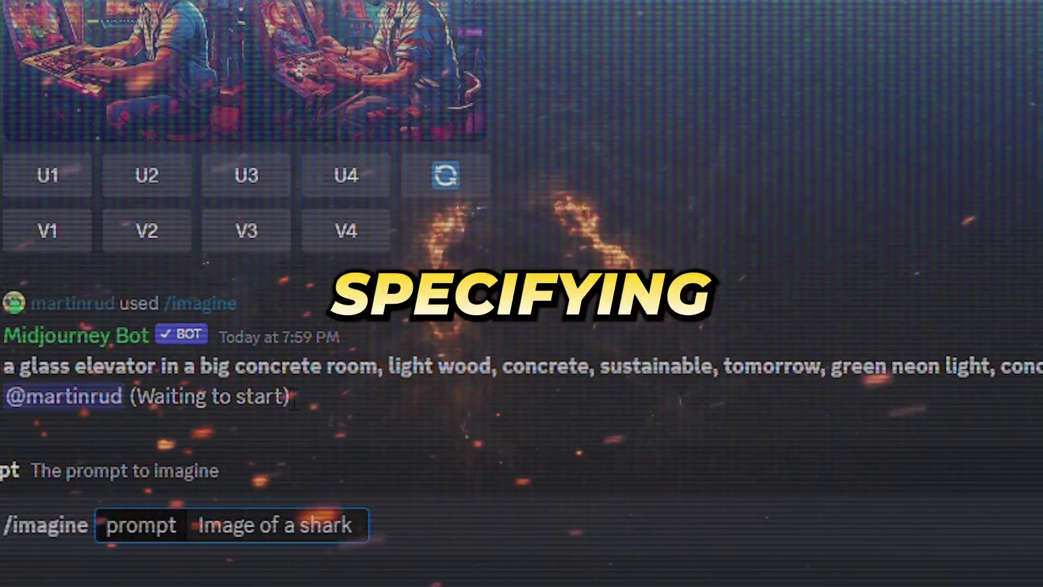
type(" near a coral reef with seaweeds p")
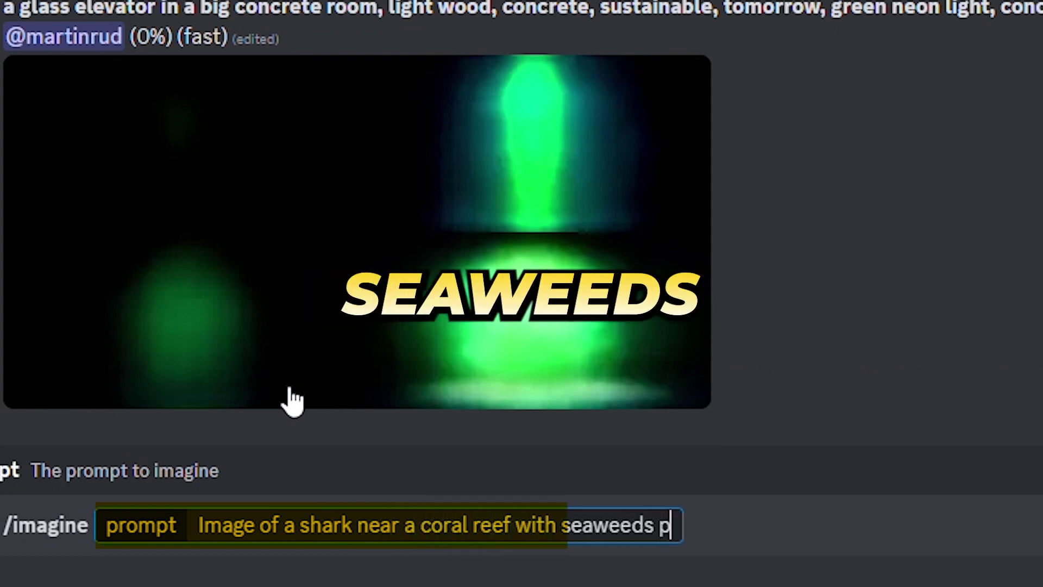
type("laced arround")
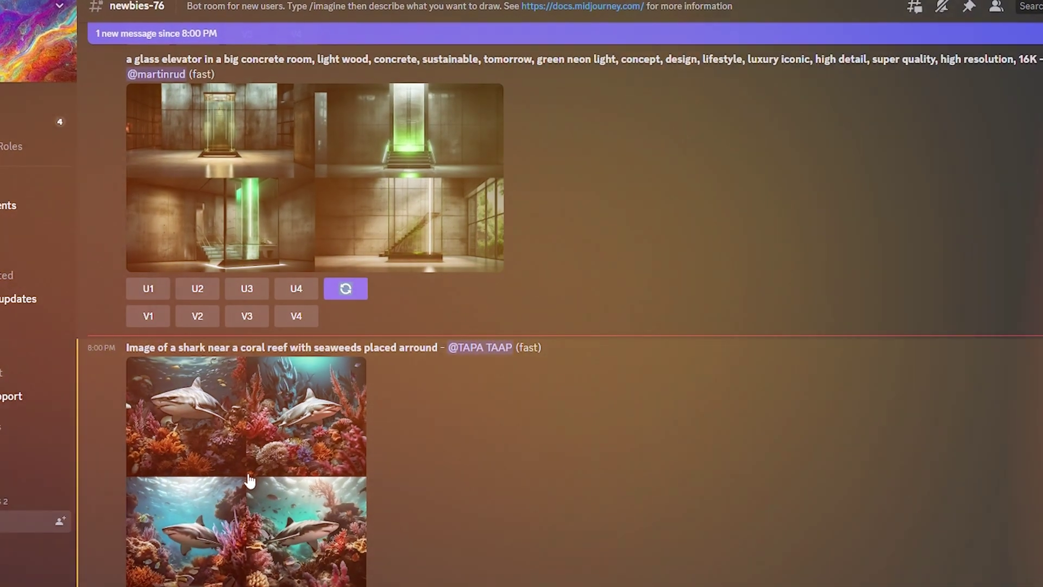
left_click(227, 486)
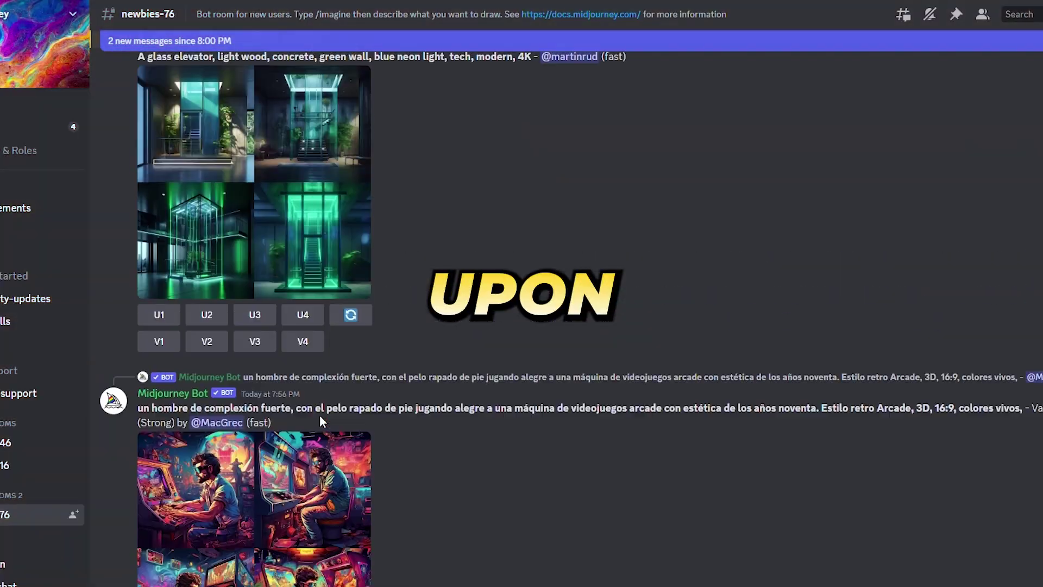
Scroll down to the upscaled coral reef shark image and view it full size
scroll(320, 417, "down", 7)
scroll(280, 426, "down", 15)
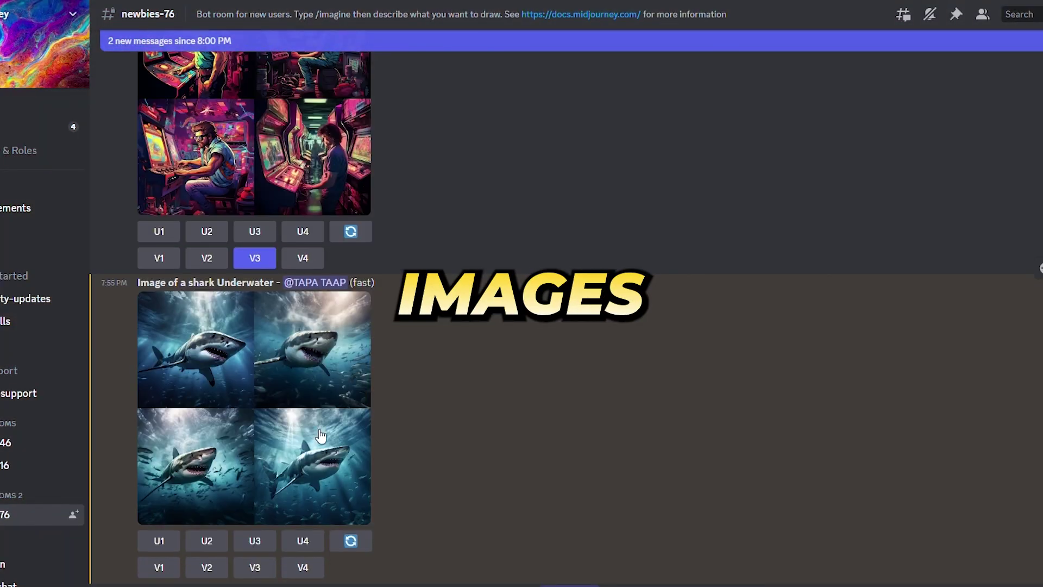
scroll(392, 411, "down", 10)
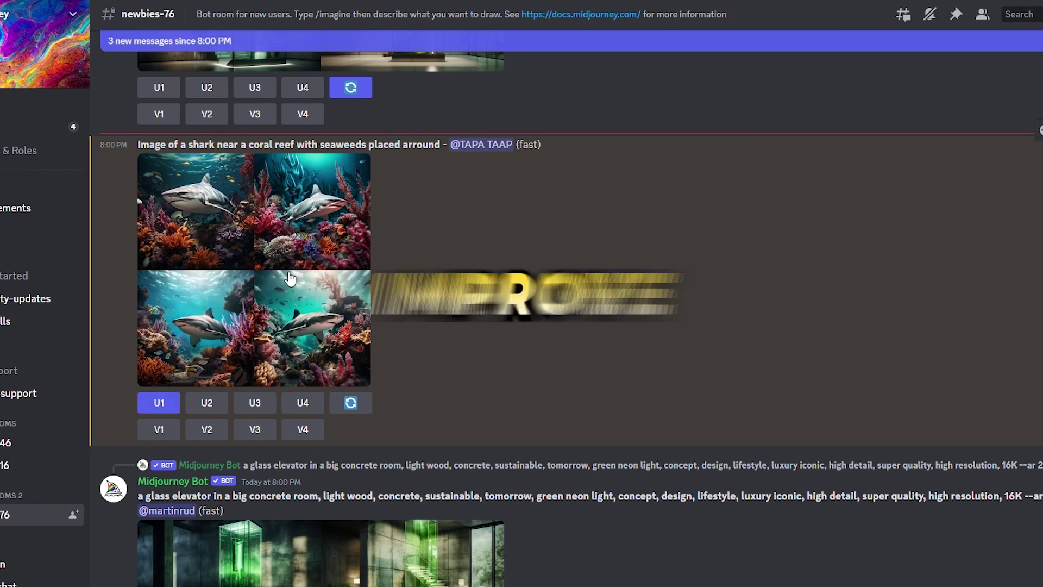
scroll(378, 391, "down", 5)
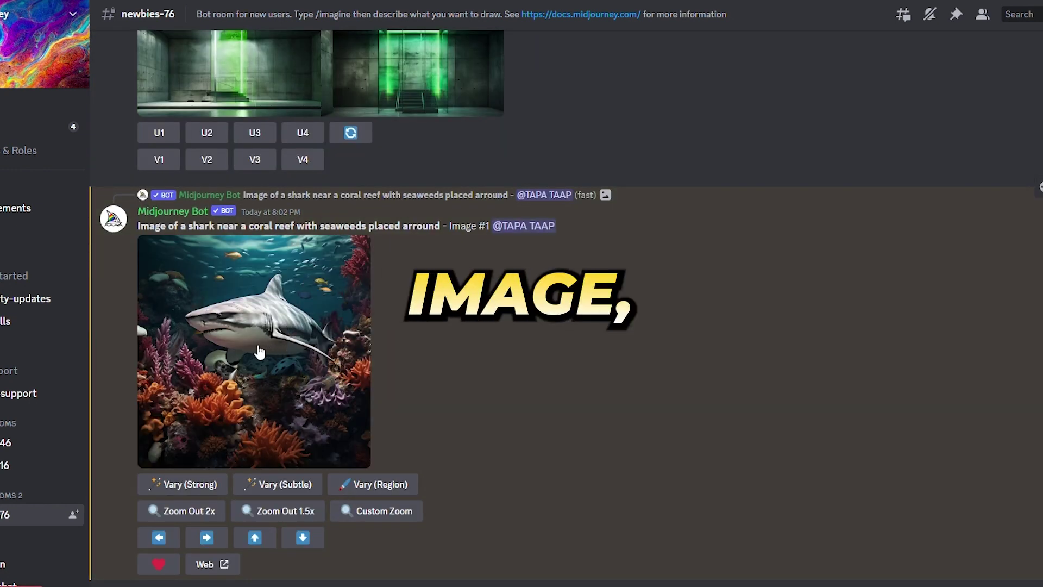
left_click(277, 355)
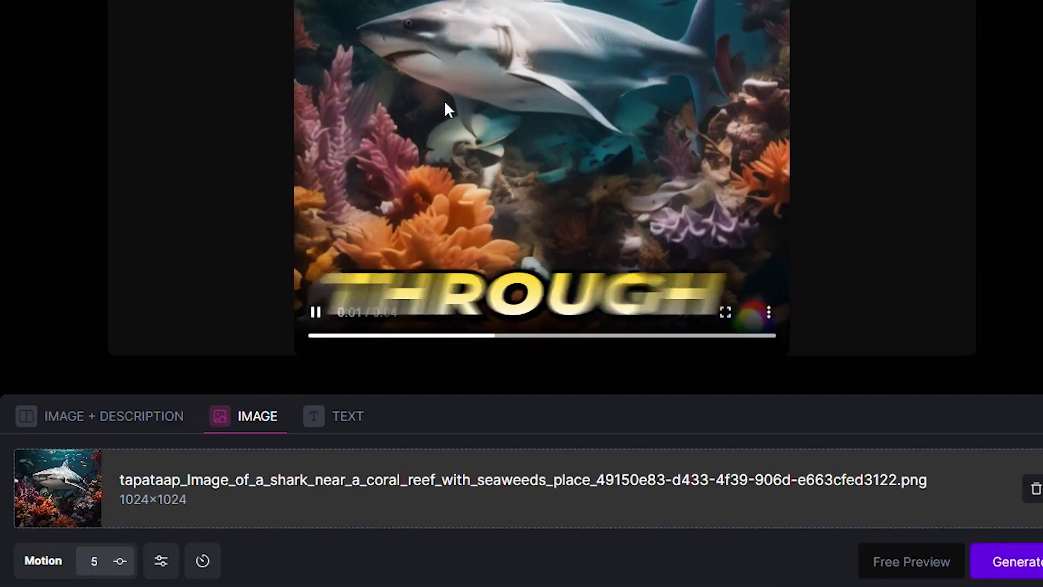
Switch Runway Gen-2 to text-description generation after making the shark clip
left_click(326, 425)
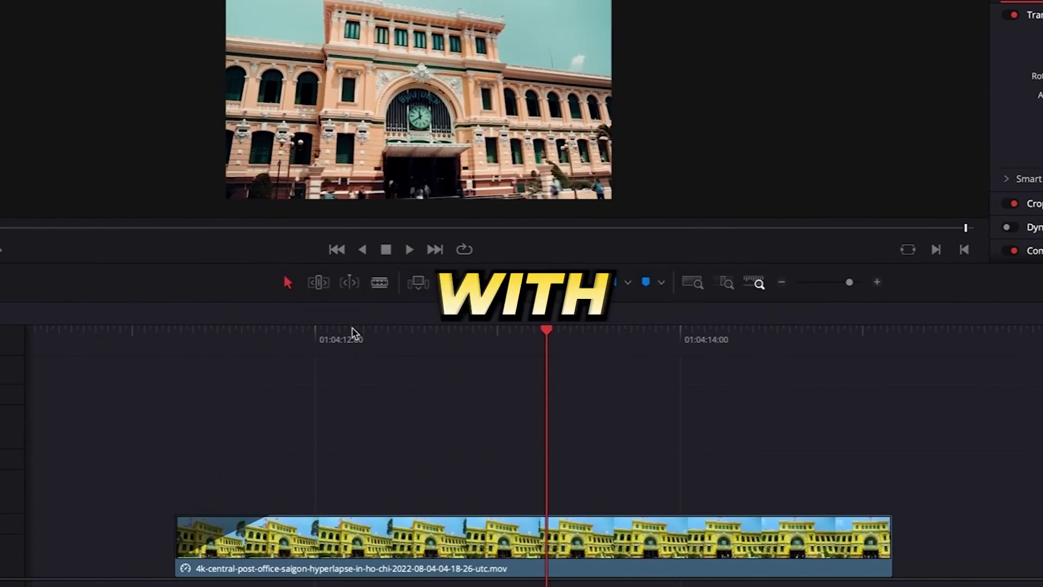
Scrub the post office clip forward, then back to an earlier frame at 01:02:42:12
left_click_drag(353, 334, 490, 339)
left_click_drag(745, 382, 210, 394)
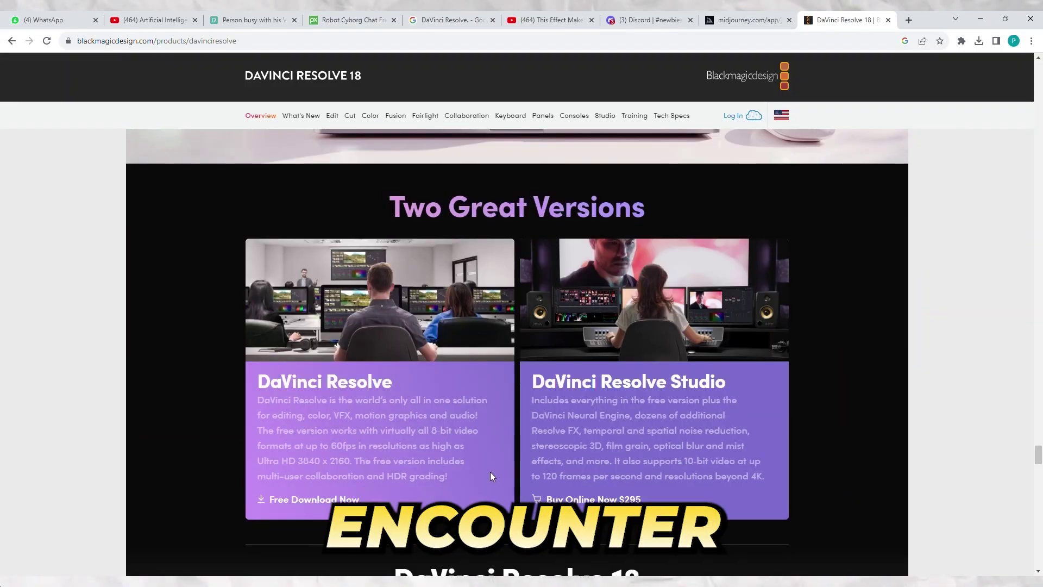
Browse the DaVinci Resolve 18 page down to the GPU effects section, then start a new project
scroll(490, 476, "down", 4)
scroll(490, 476, "up", 4)
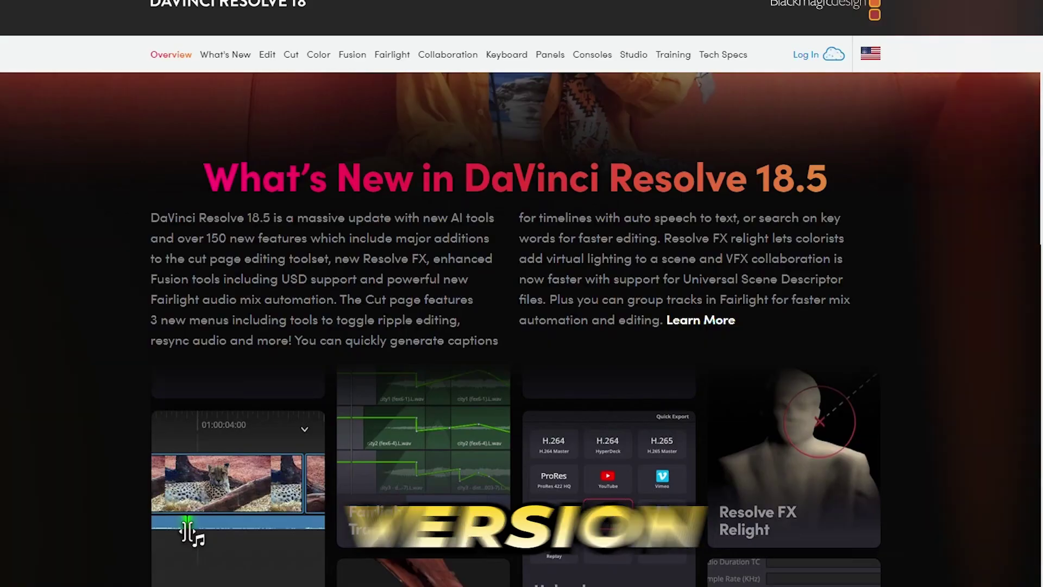
scroll(186, 531, "down", 10)
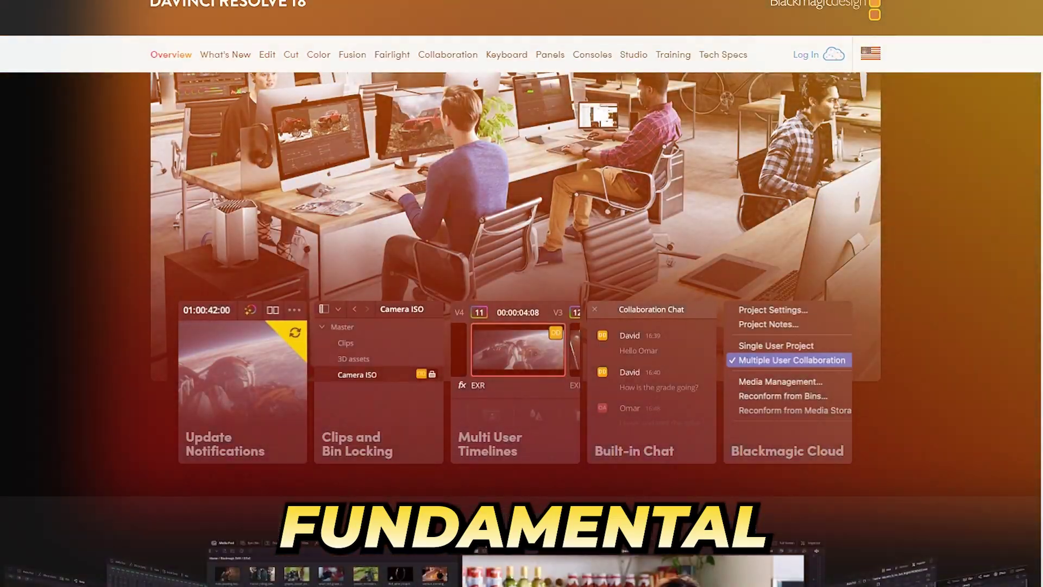
scroll(521, 326, "down", 15)
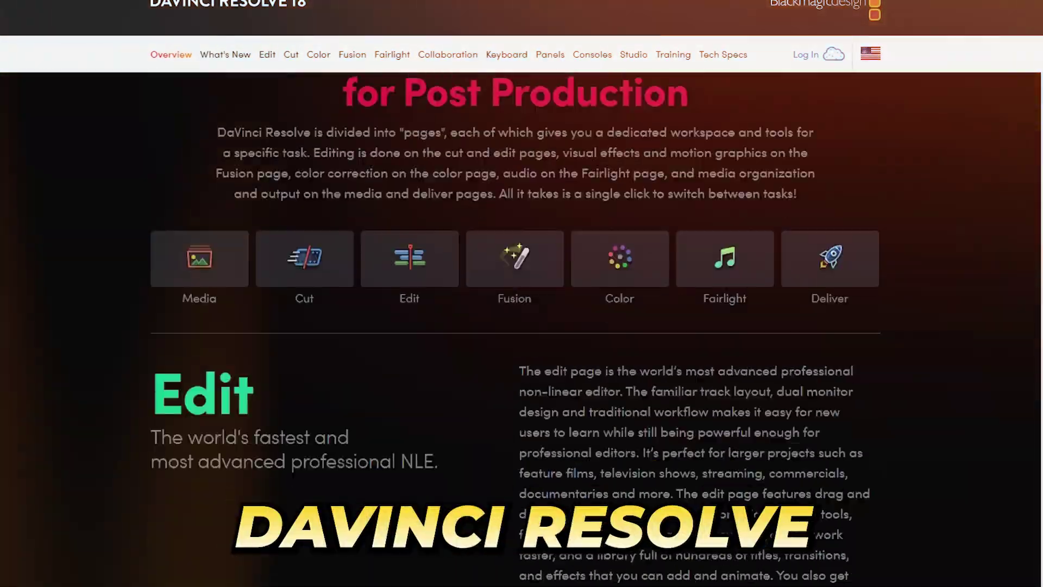
scroll(521, 326, "down", 15)
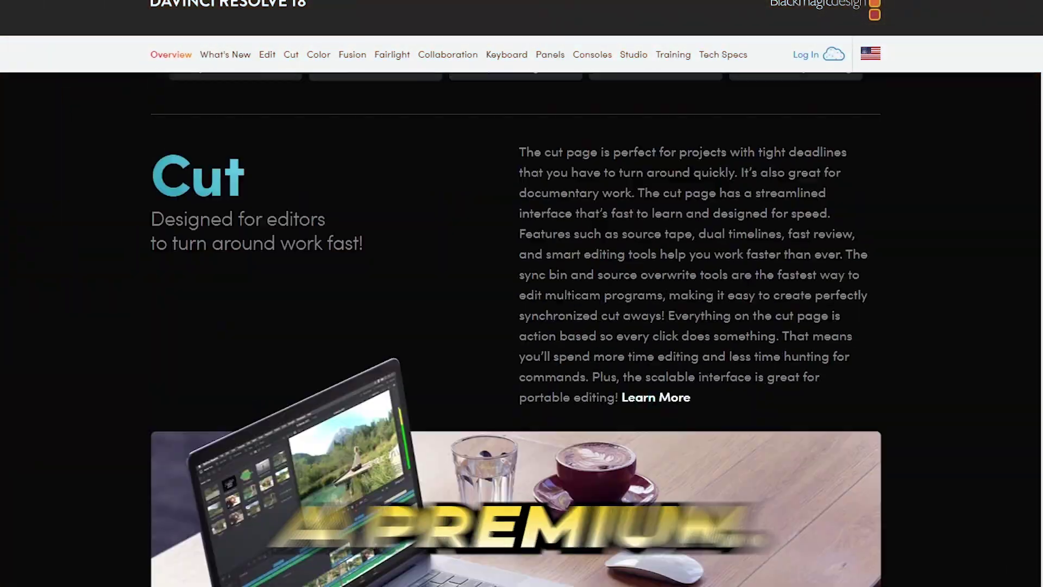
scroll(485, 537, "down", 15)
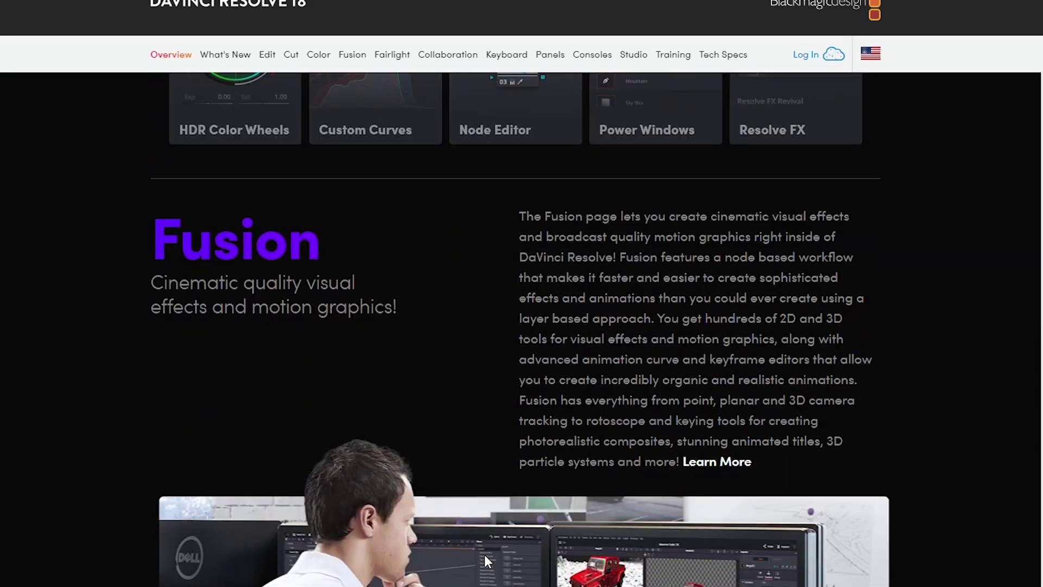
scroll(484, 554, "down", 15)
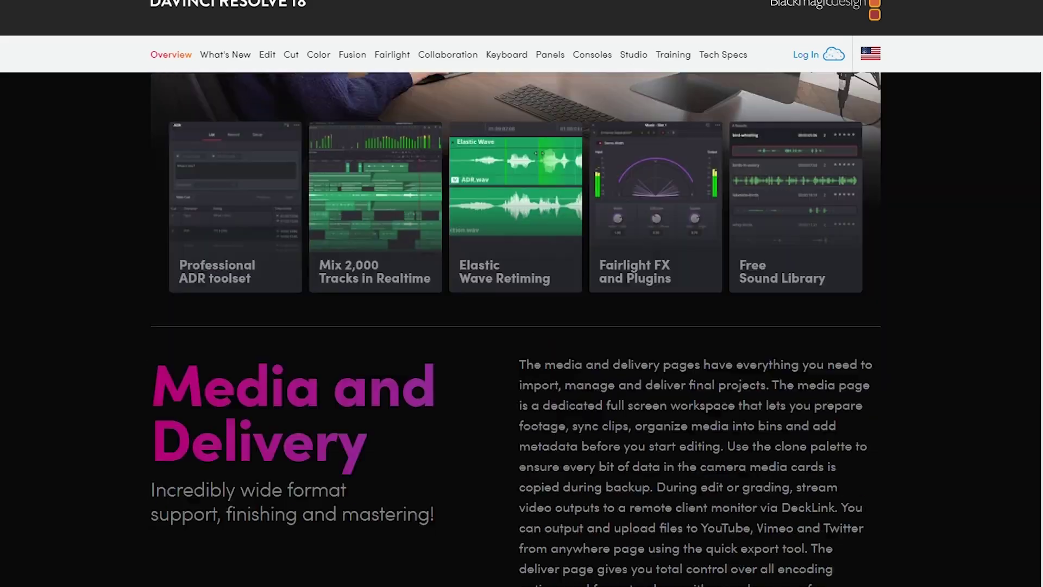
scroll(484, 554, "down", 15)
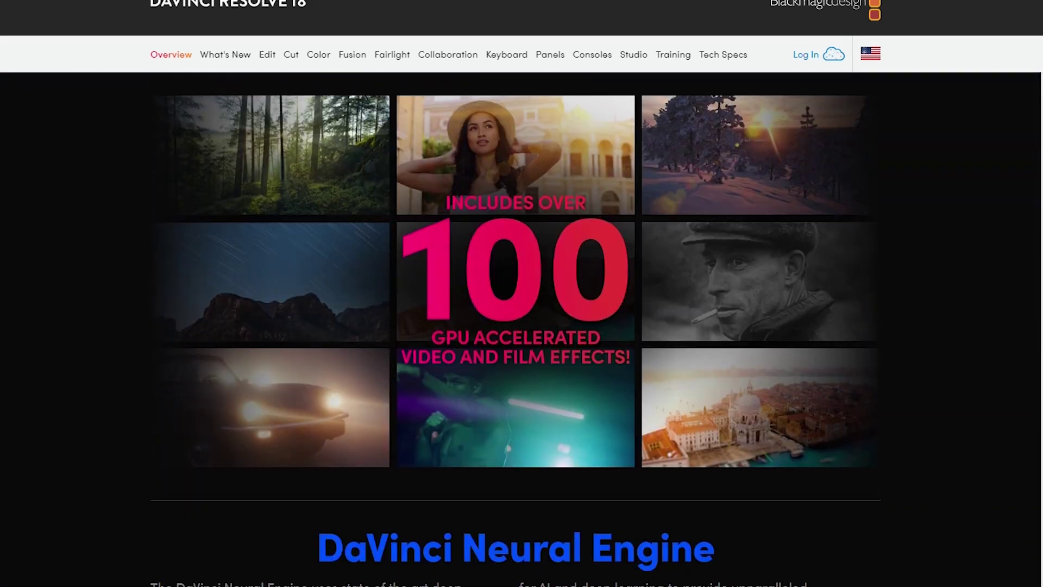
scroll(499, 560, "down", 10)
left_click(552, 396)
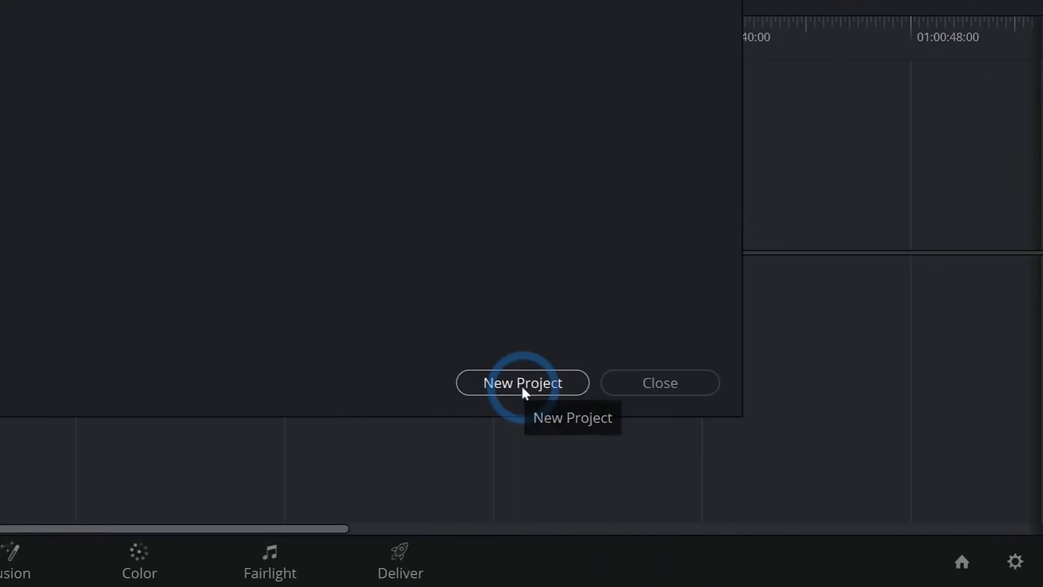
Name the new project and bring up the File > Import choices
left_click(504, 296)
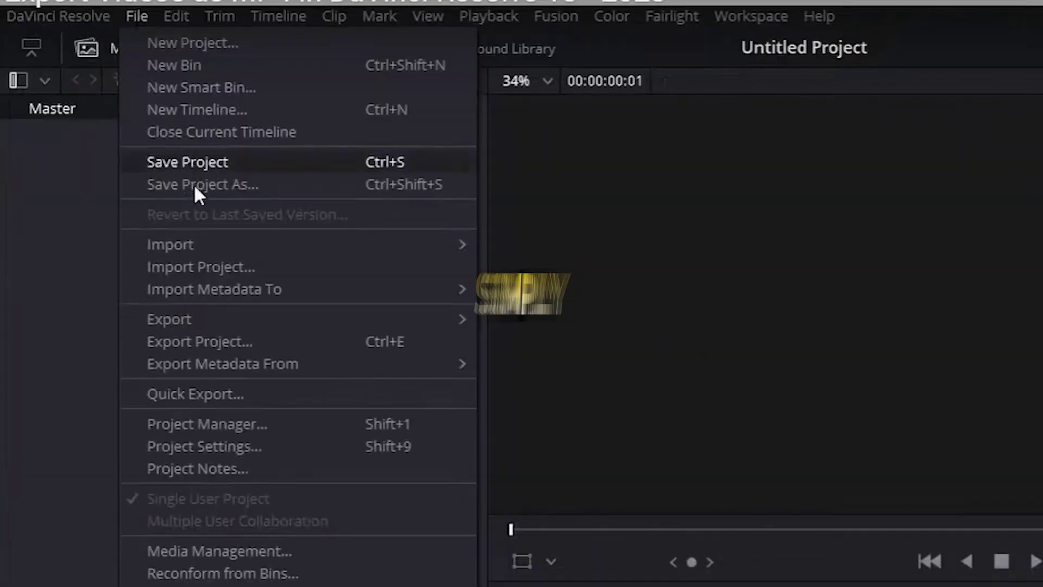
mouse_move(327, 243)
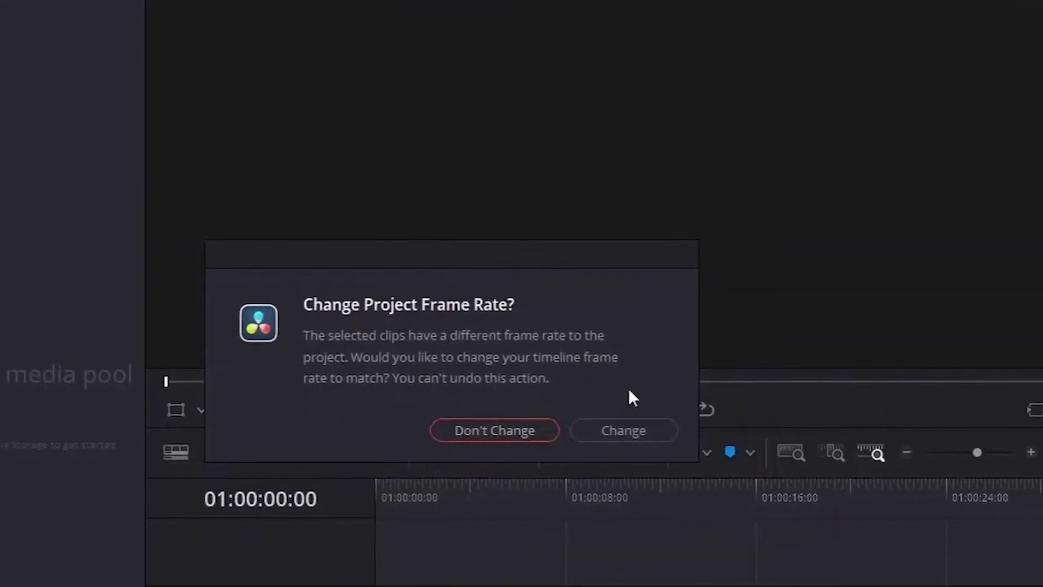
Answer the frame-rate prompt and bring up options for Thai_Interview_VID.mov
left_click(625, 429)
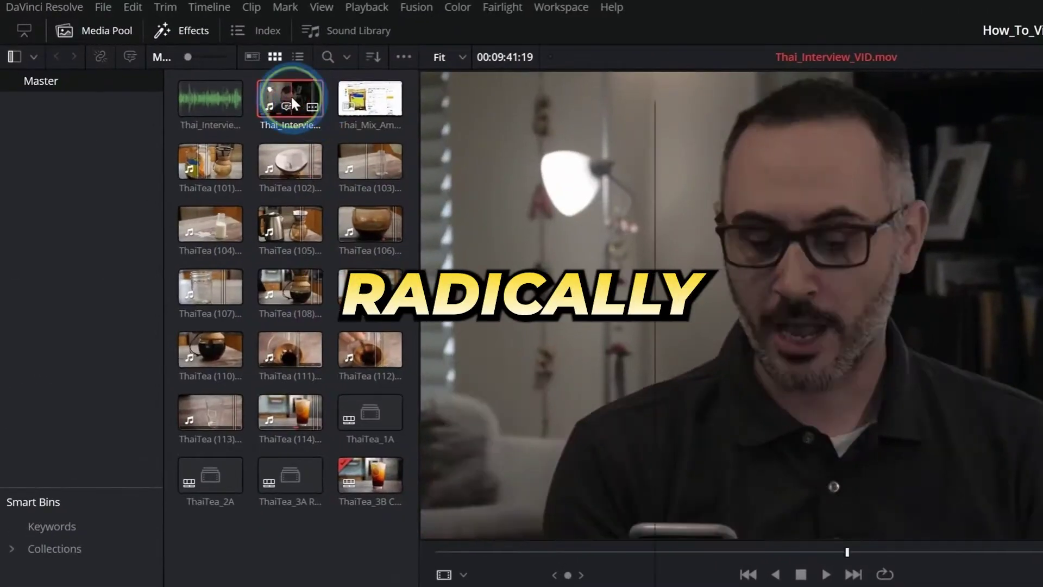
right_click(147, 52)
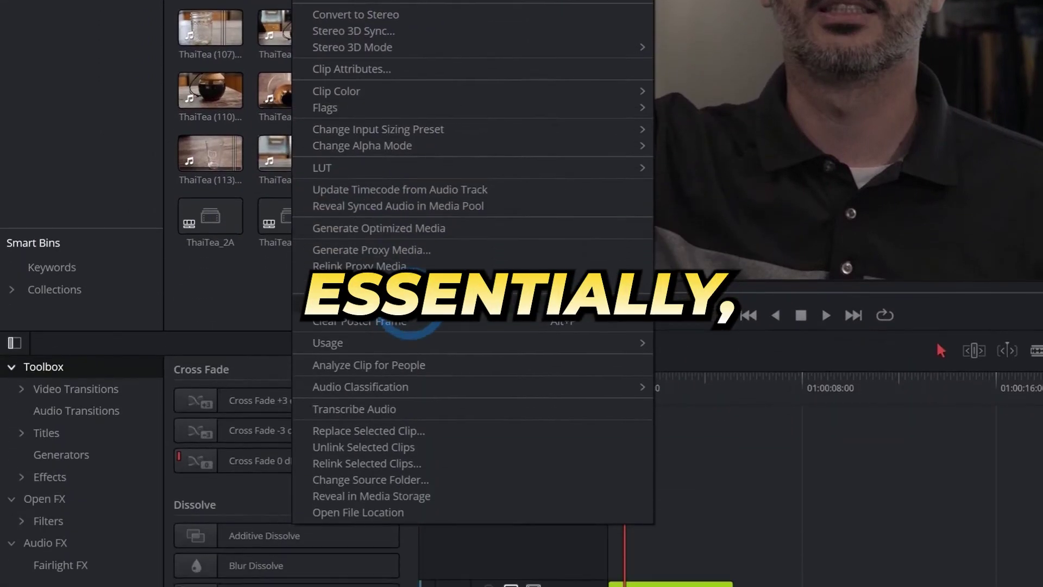
Transcribe Thai_Interview_VID.mov's audio and scroll through the resulting transcript
left_click(408, 295)
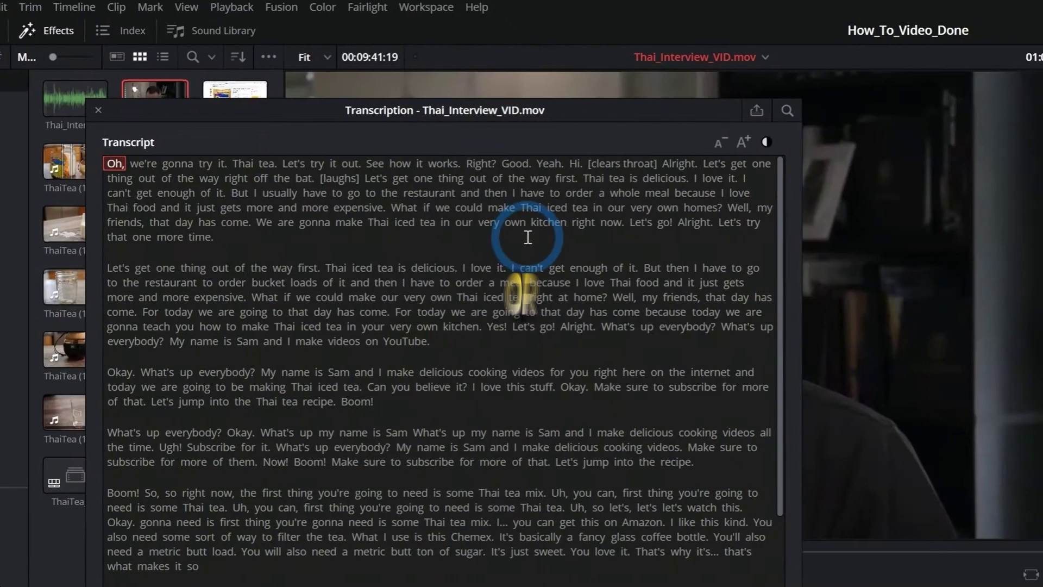
scroll(643, 266, "down", 10)
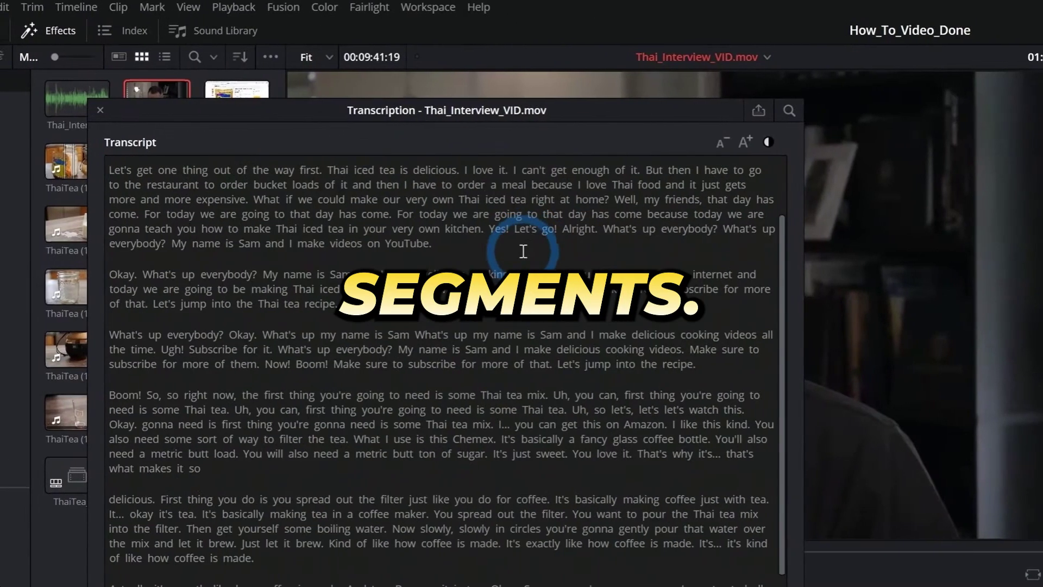
scroll(370, 333, "up", 10)
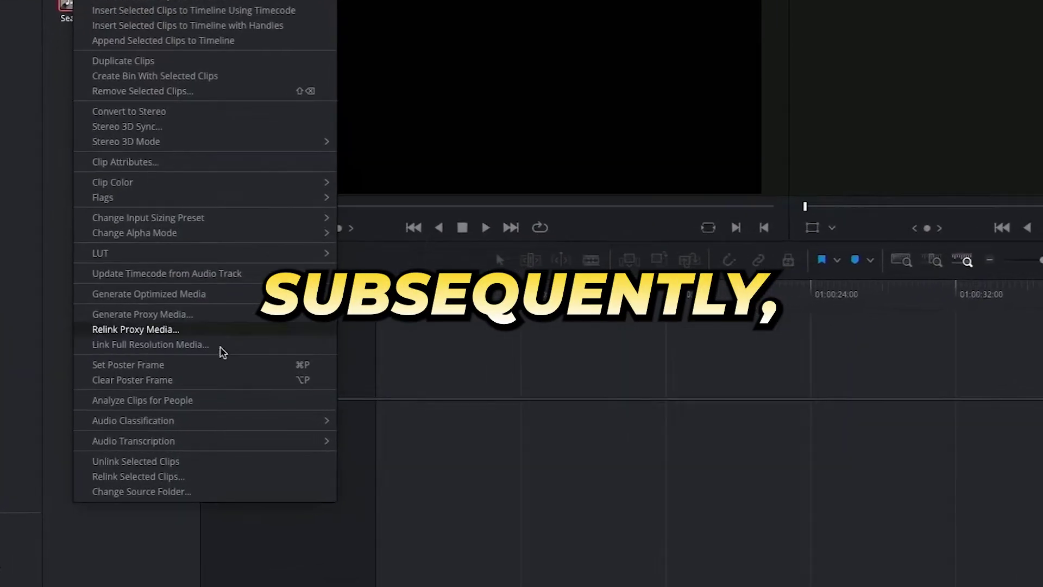
Transcribe the chosen clips and search their transcripts for the word 'remote'
mouse_move(291, 441)
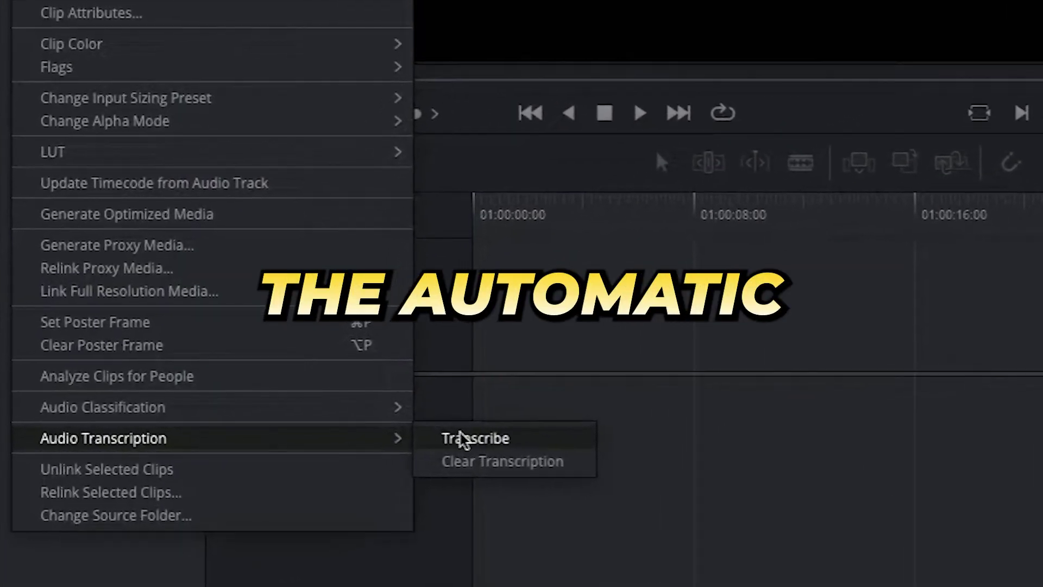
left_click(375, 440)
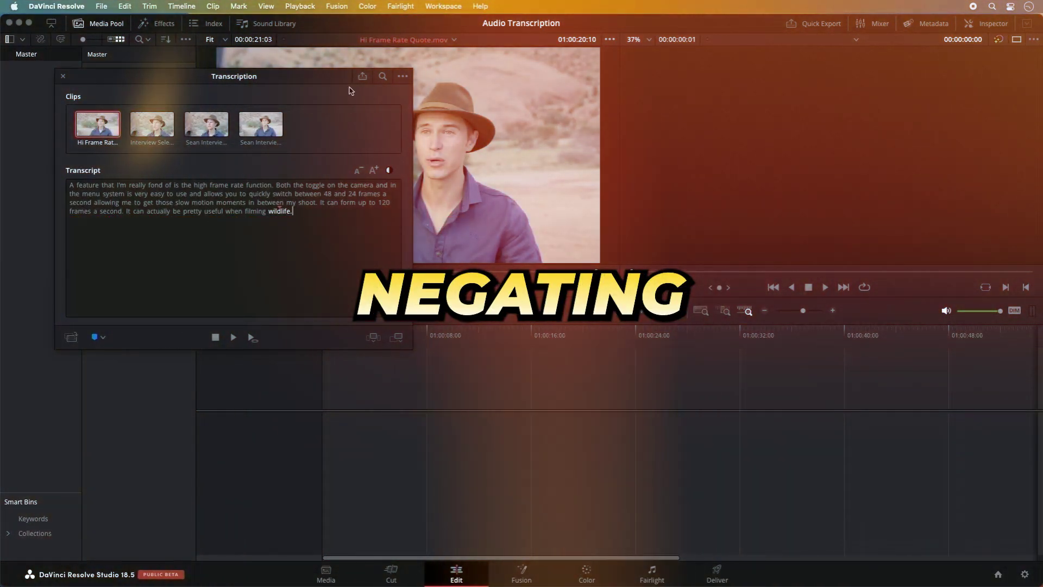
left_click(383, 76)
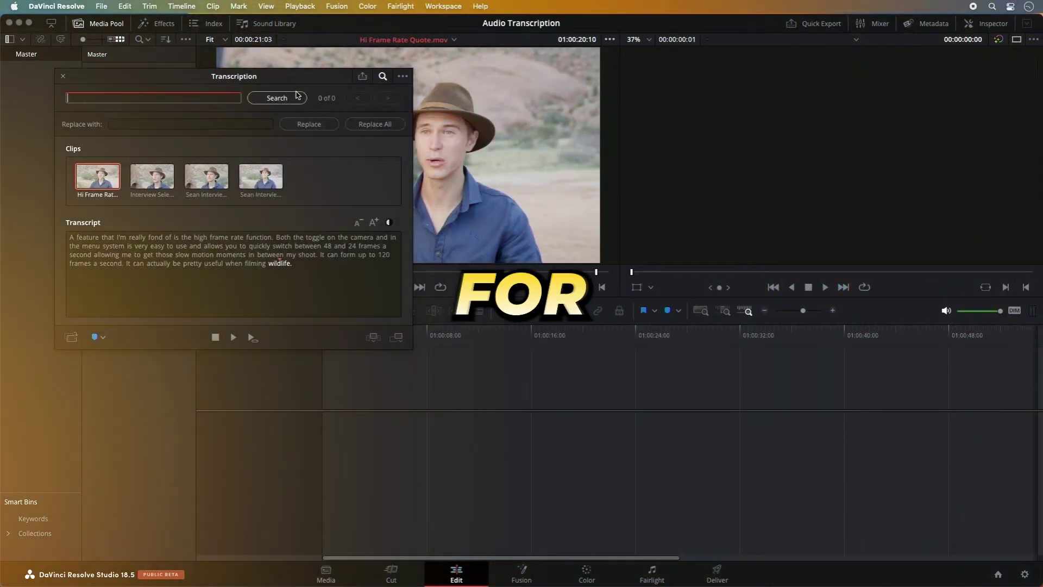
type("remote")
key("Return")
left_click(235, 97)
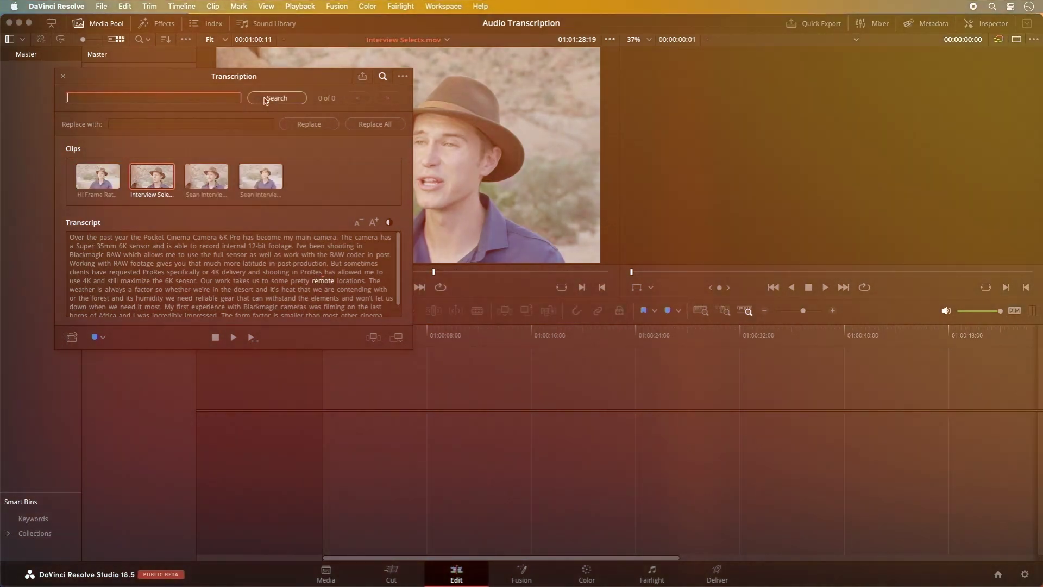
left_click(383, 76)
Fix the speaker's misspelled surname in the alt-angle interview transcript, then export the transcript
left_click(206, 124)
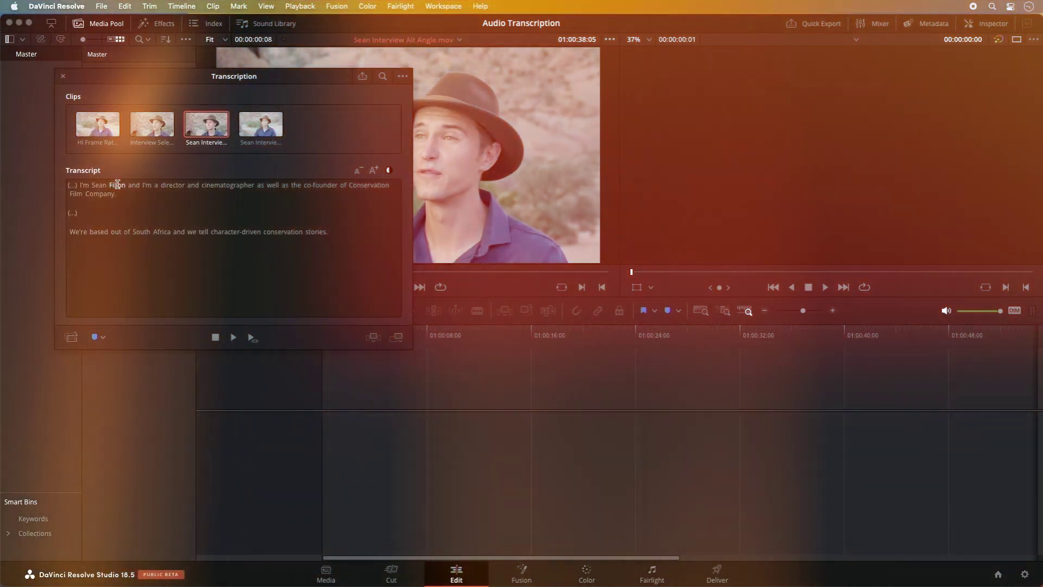
right_click(115, 185)
left_click(101, 166)
type("Vi")
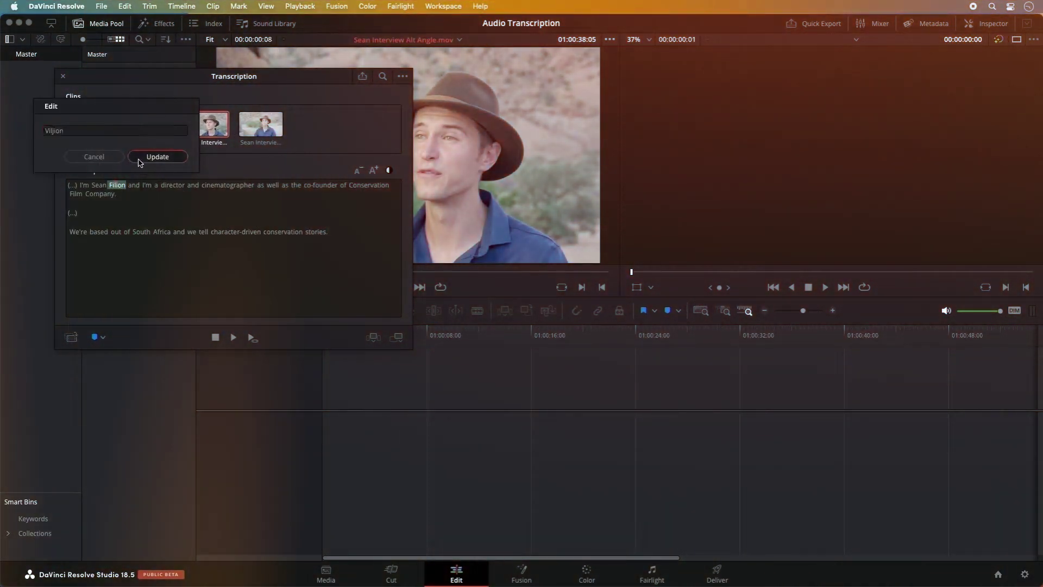
type("ljion")
left_click(140, 161)
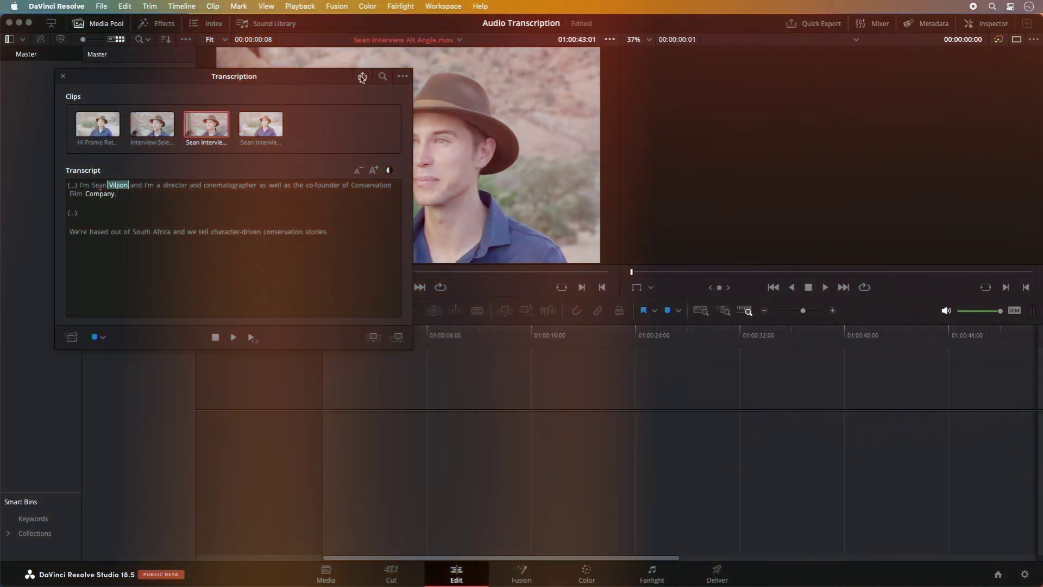
left_click(363, 76)
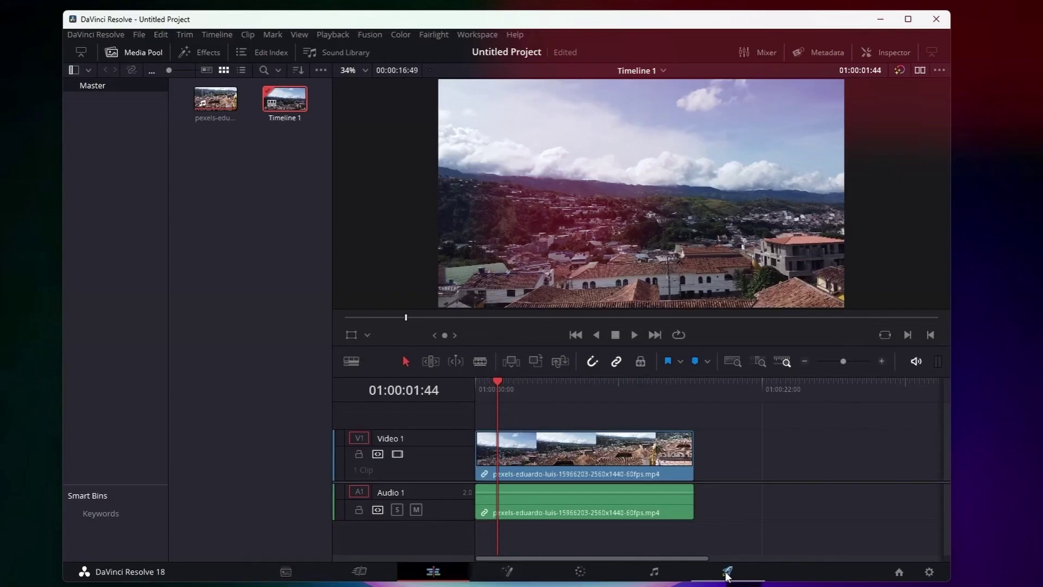
left_click(728, 570)
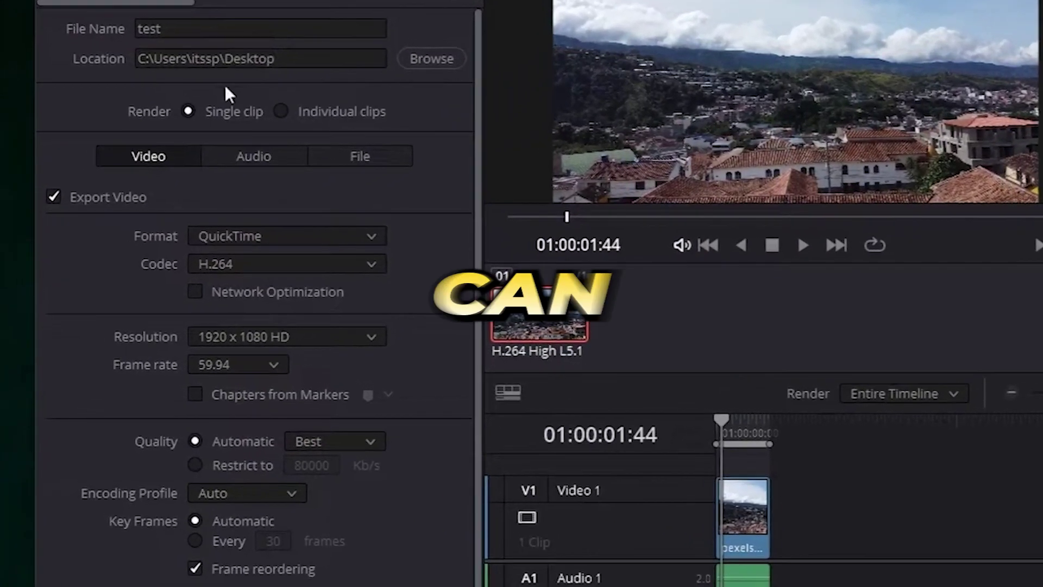
Set the render format to MP4 and keep the H.264 codec
left_click(286, 239)
left_click(220, 391)
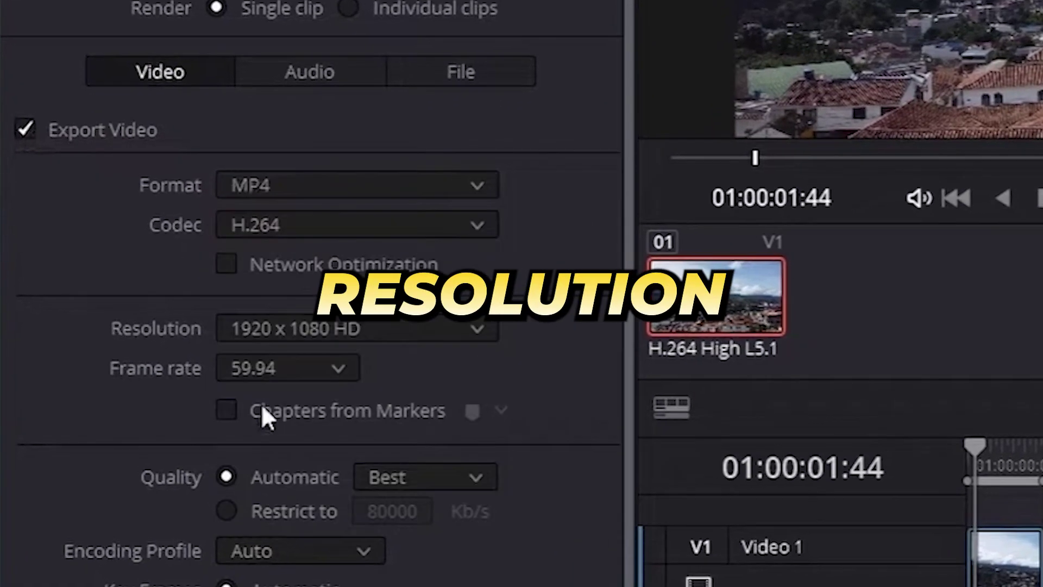
left_click(271, 226)
left_click(296, 246)
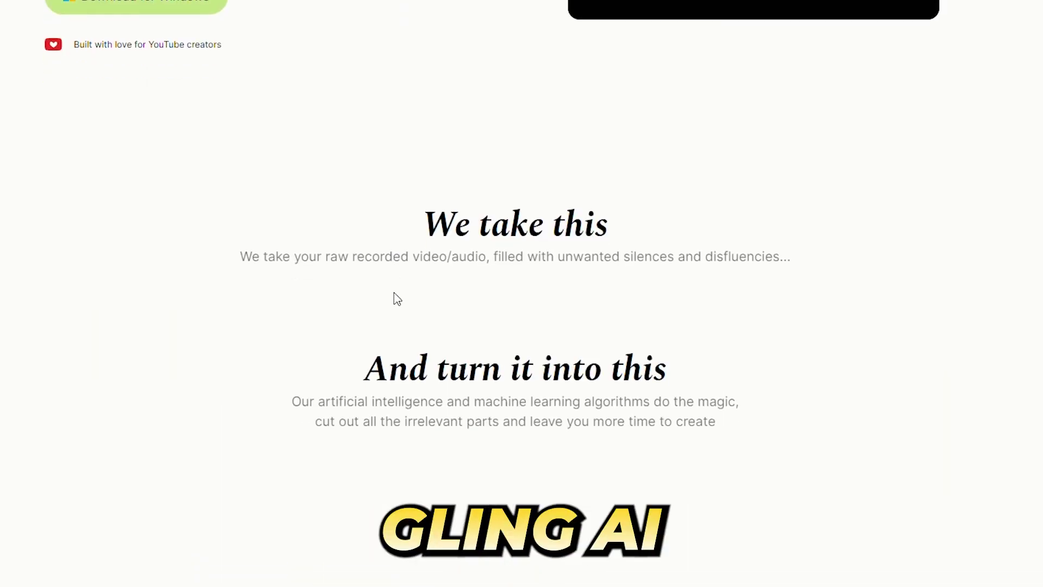
Import Why Thumbnails are Important-2x.mp4 from the Downloads folder into Gling
scroll(393, 298, "up", 7)
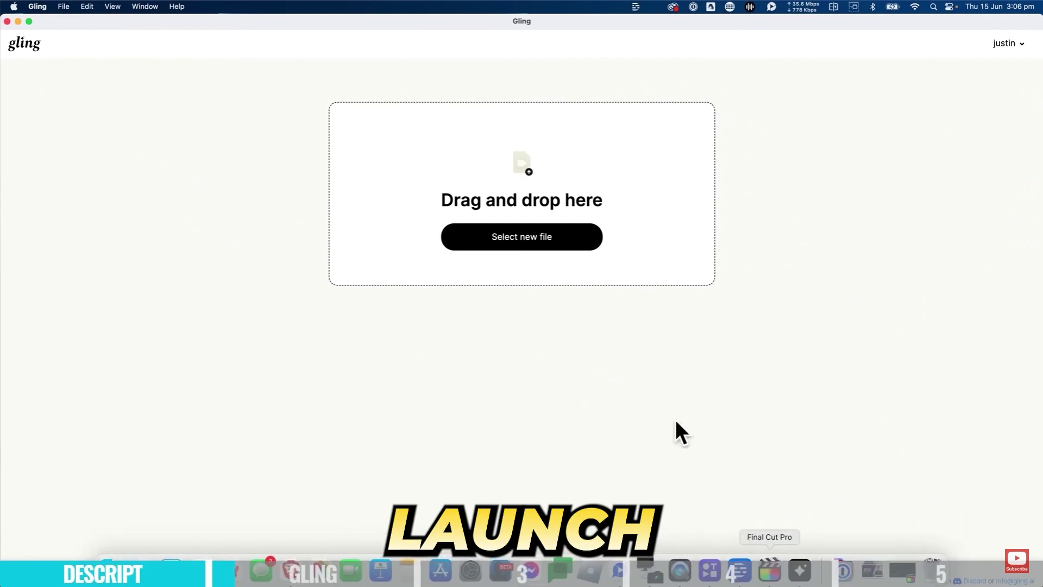
left_click(578, 242)
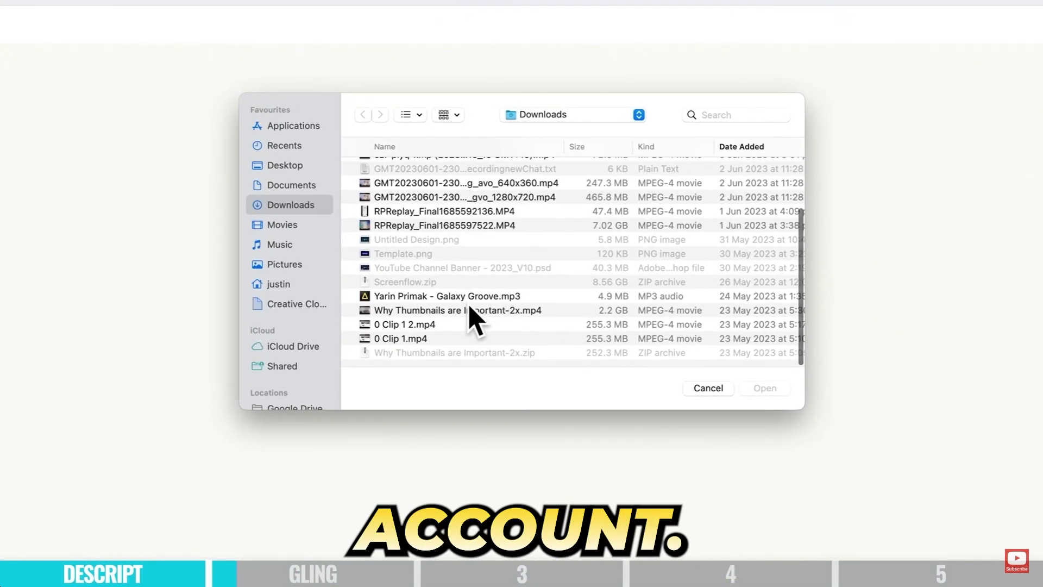
left_click(468, 310)
left_click(747, 389)
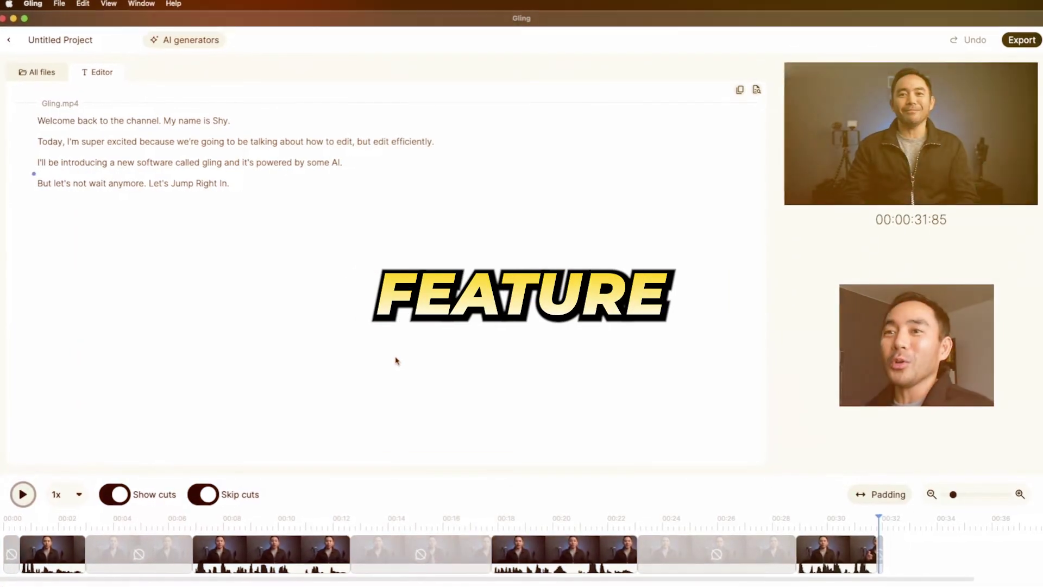
Switch off Show cuts so removed sections disappear from the Gling timeline
left_click(374, 343)
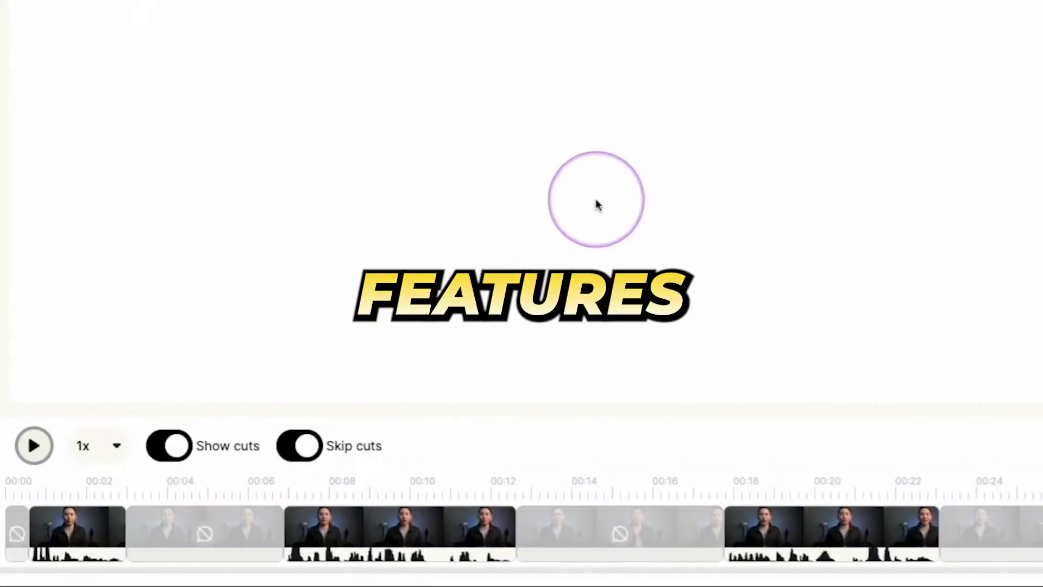
left_click(158, 453)
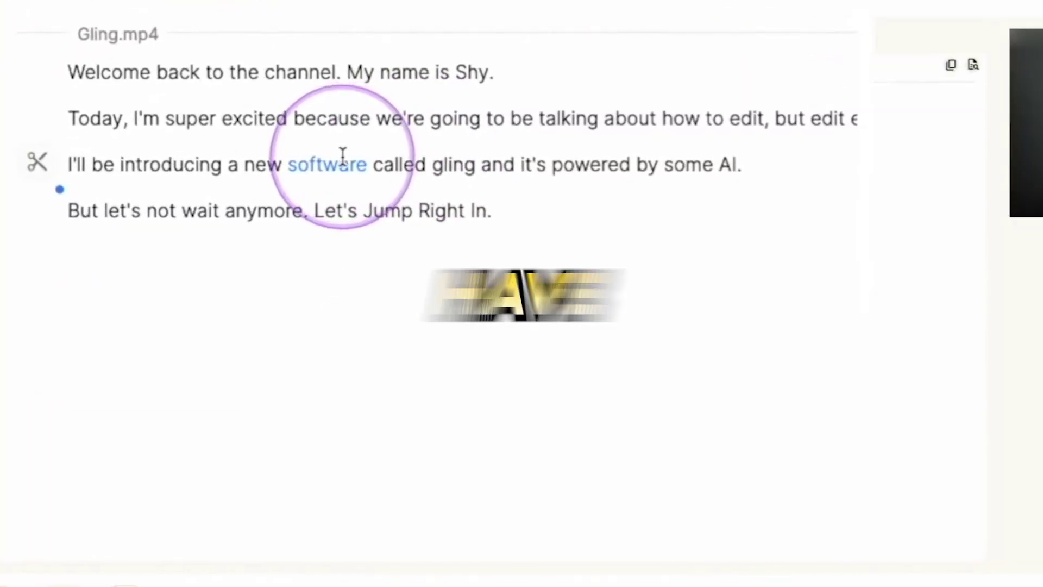
left_click(34, 173)
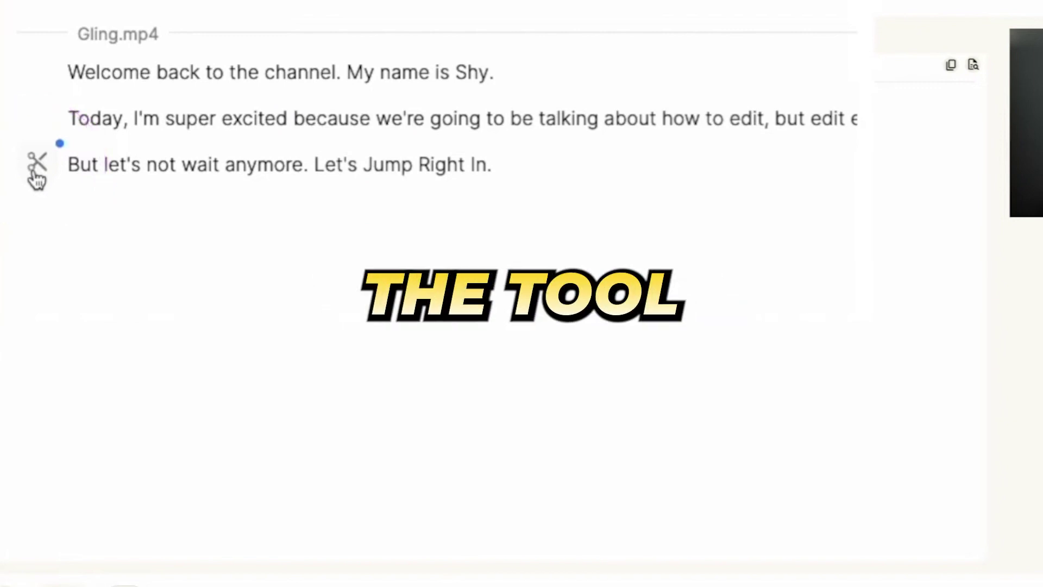
left_click(36, 175)
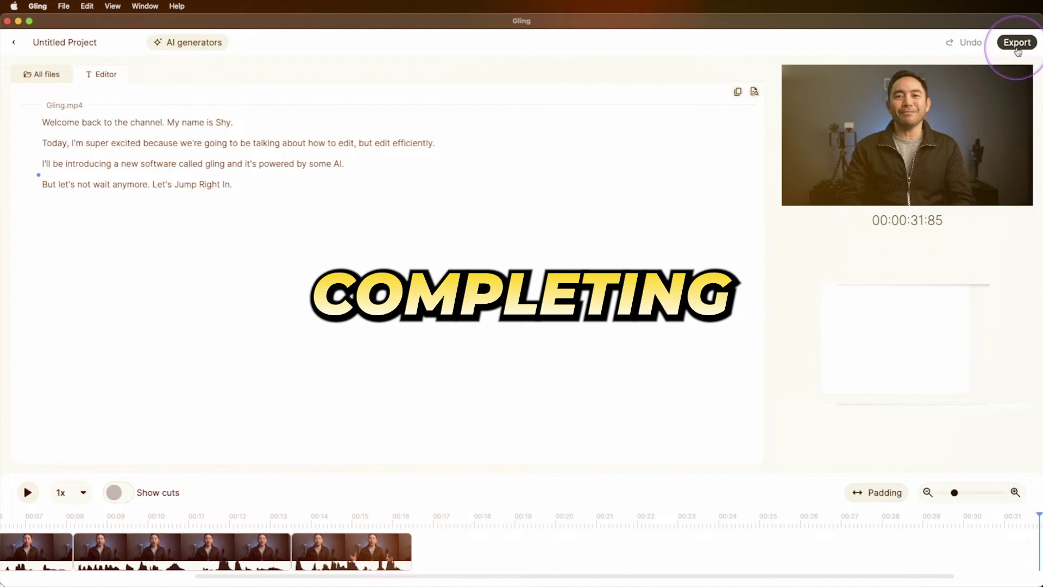
Export the edit in .fcpxml format, saving it as Gling on the Desktop
left_click(1017, 44)
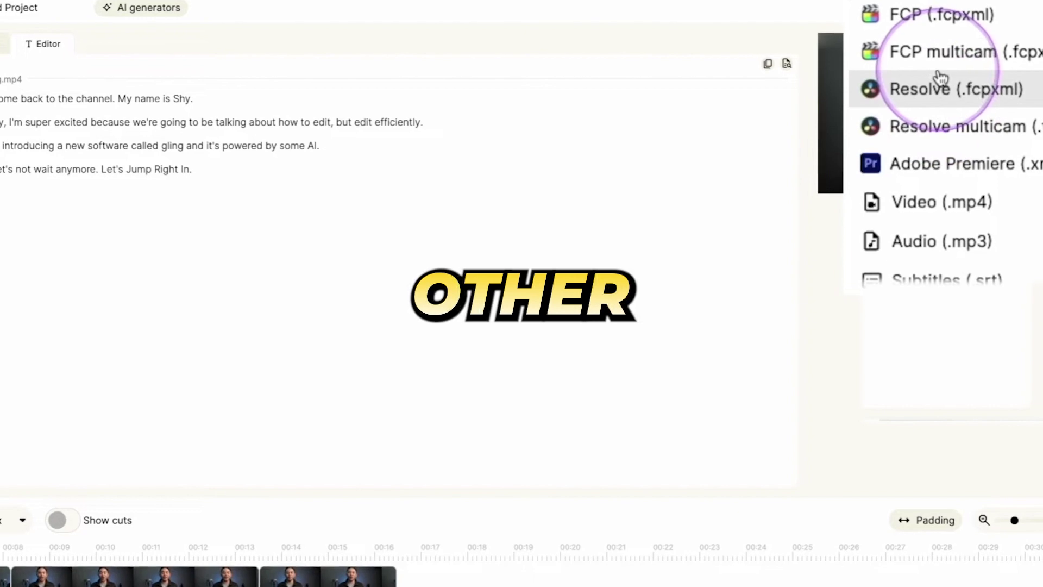
left_click(918, 19)
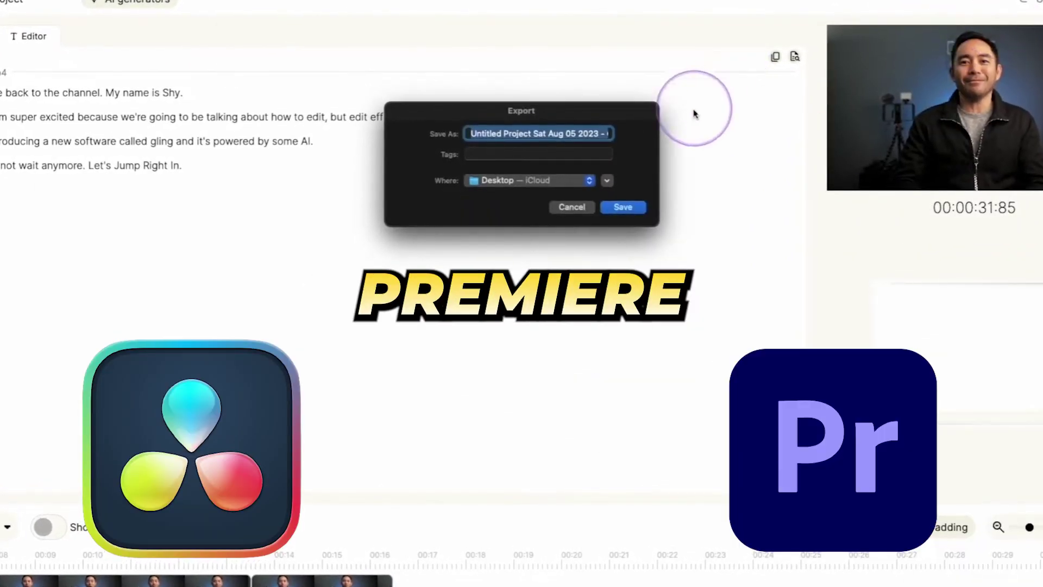
type("Gling.fcpxml")
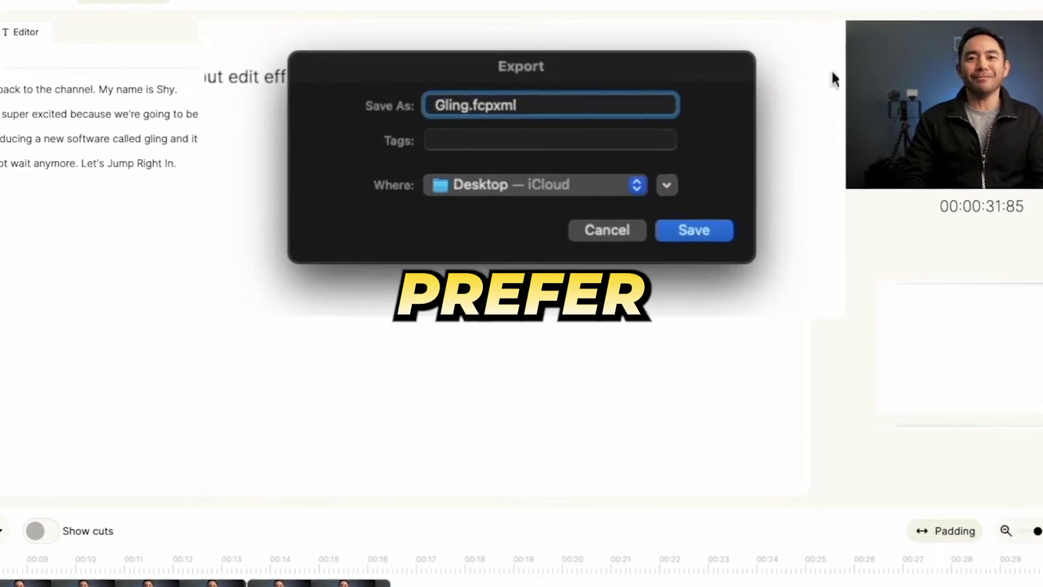
left_click(690, 228)
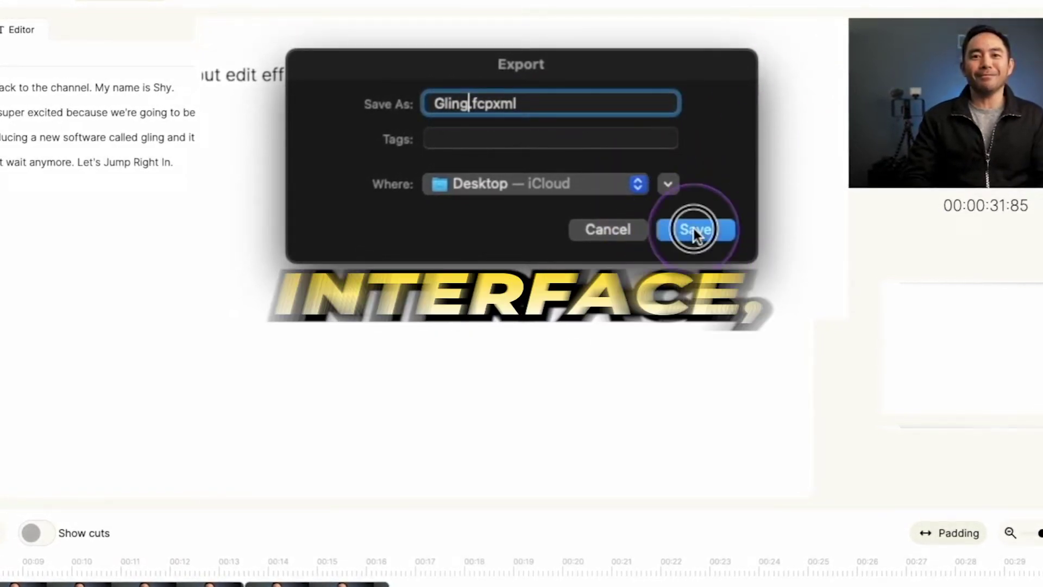